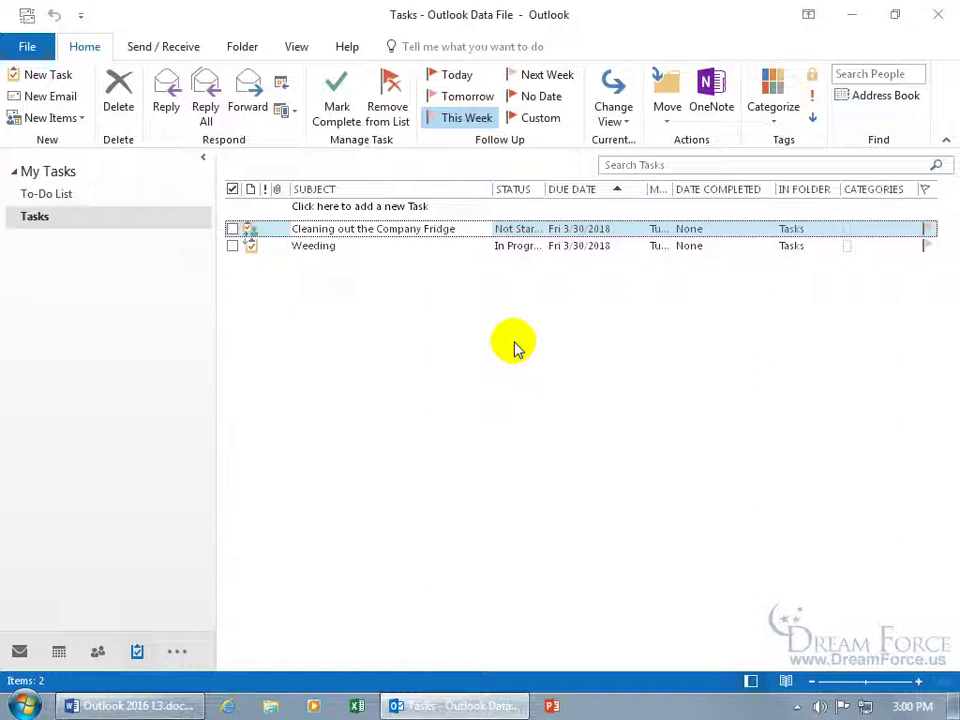
# Open the Weeding task, view its Details page, then go back to the main Task page
pyautogui.doubleClick(326, 250)
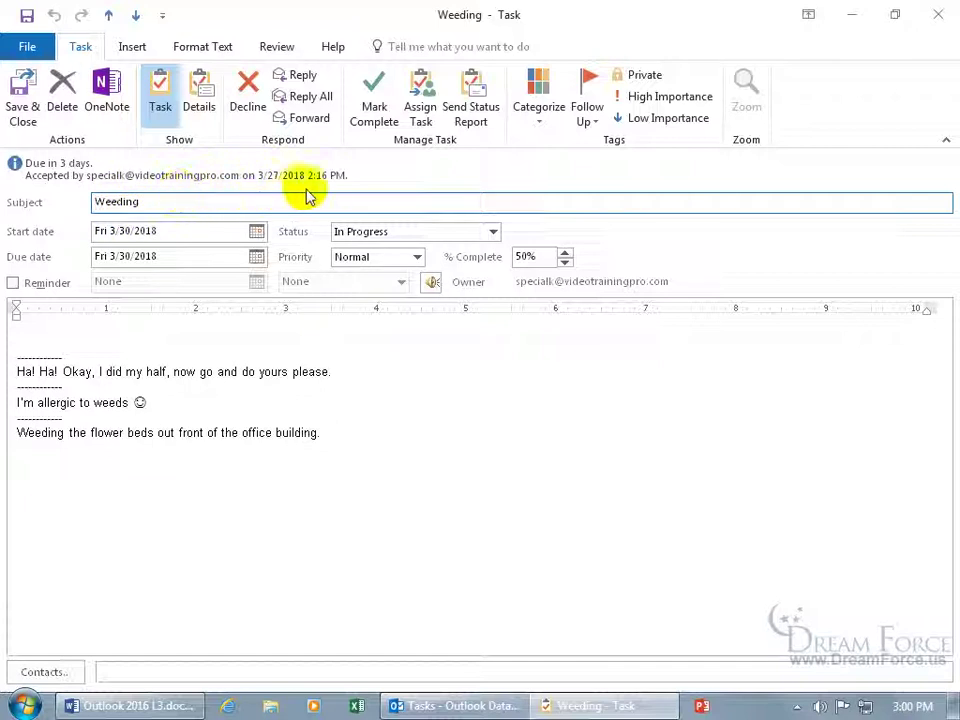
pyautogui.click(199, 100)
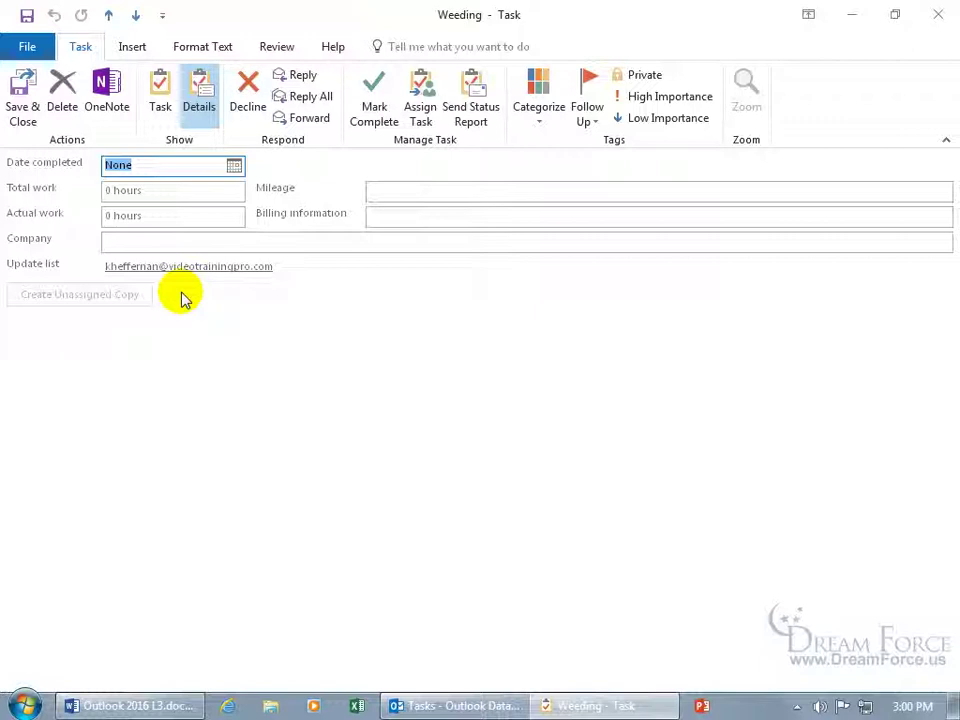
pyautogui.click(162, 100)
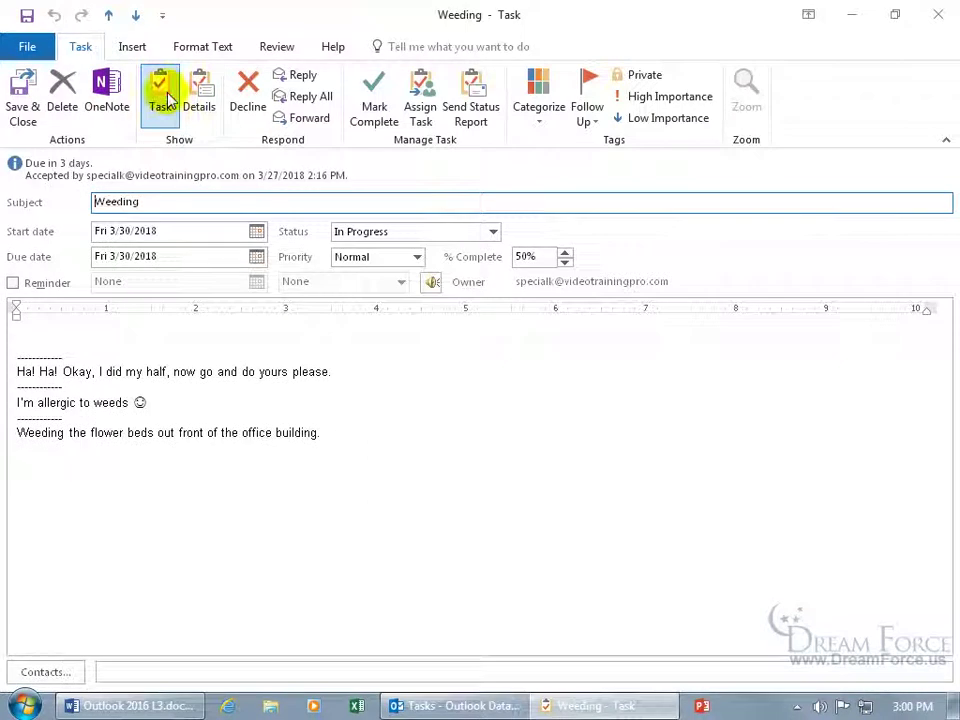
# Raise the Weeding task from 50% to 75% complete and save and close it
pyautogui.click(146, 201)
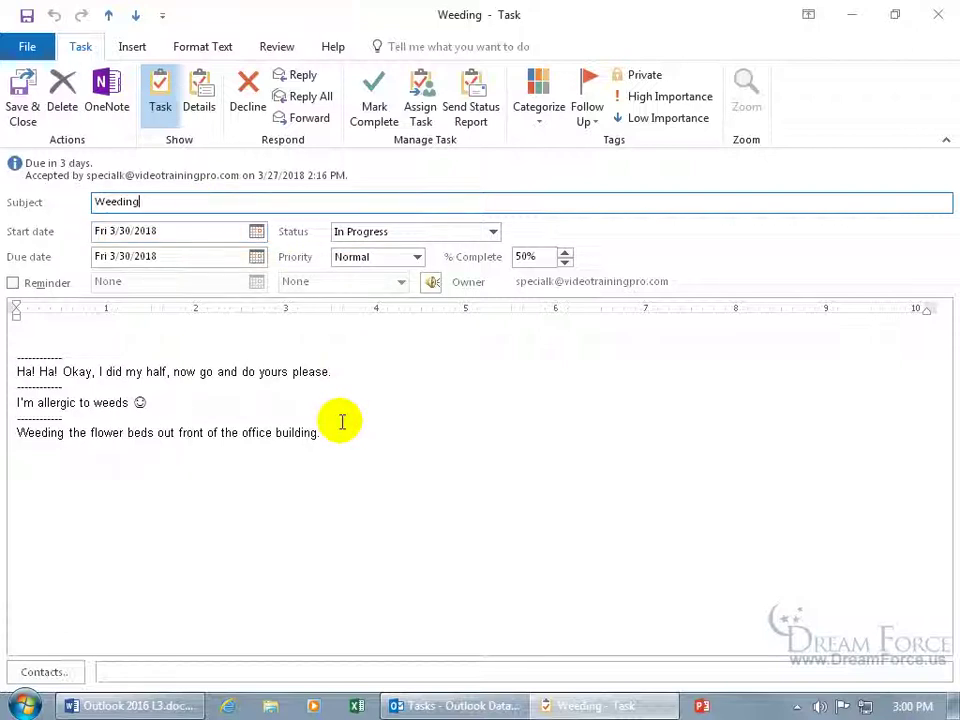
pyautogui.click(72, 337)
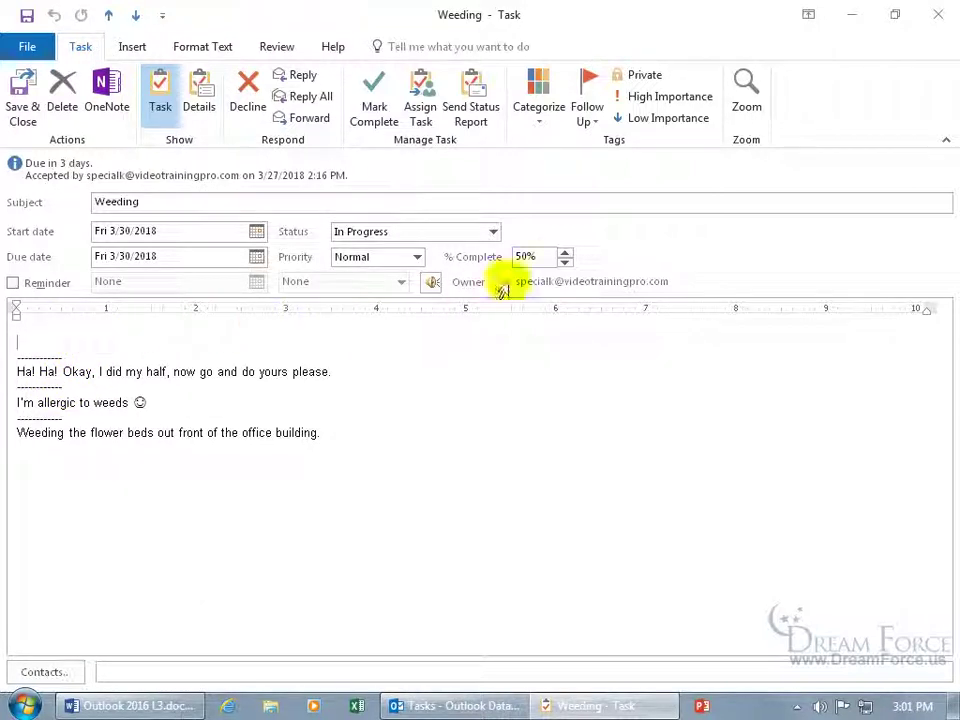
pyautogui.click(565, 252)
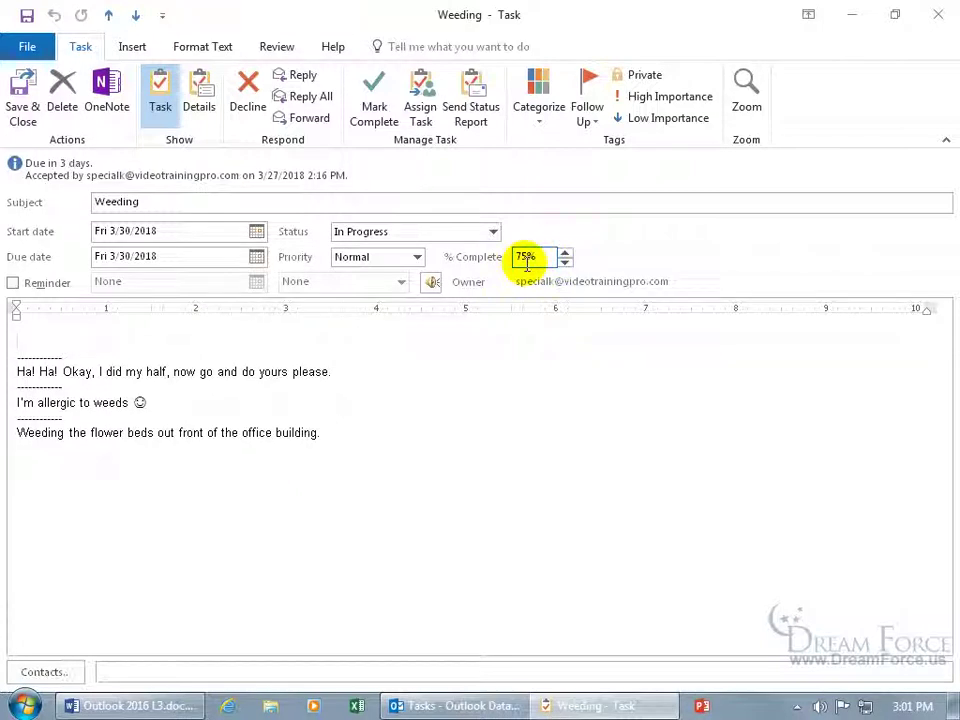
pyautogui.click(22, 96)
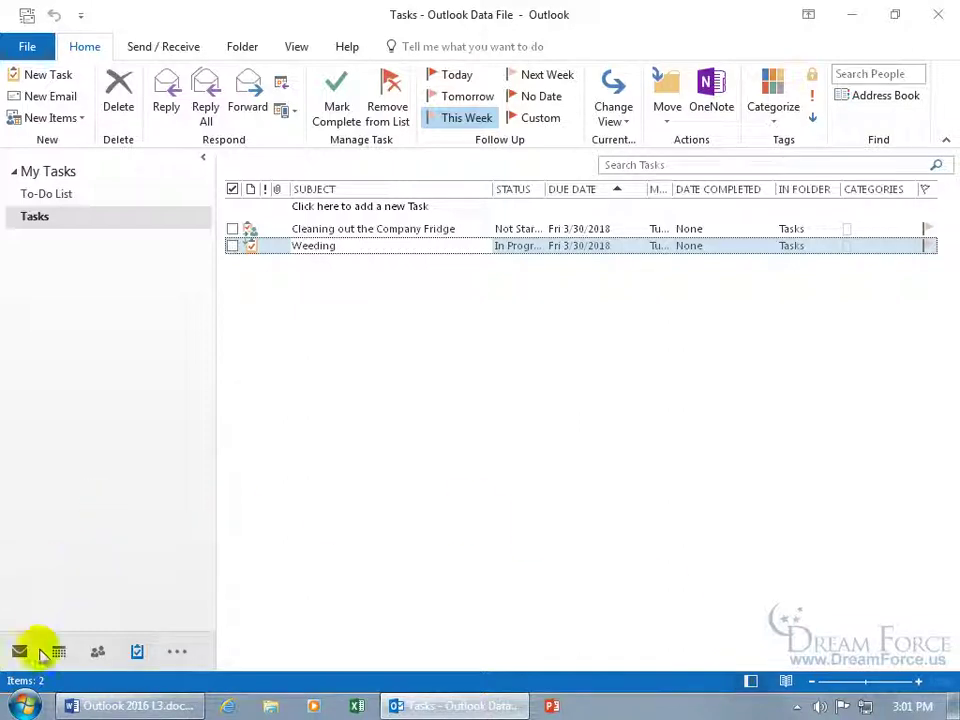
# From Sent Items, open Task Update: Weeding, shorten the subject to 'Weedin', and save
pyautogui.click(20, 653)
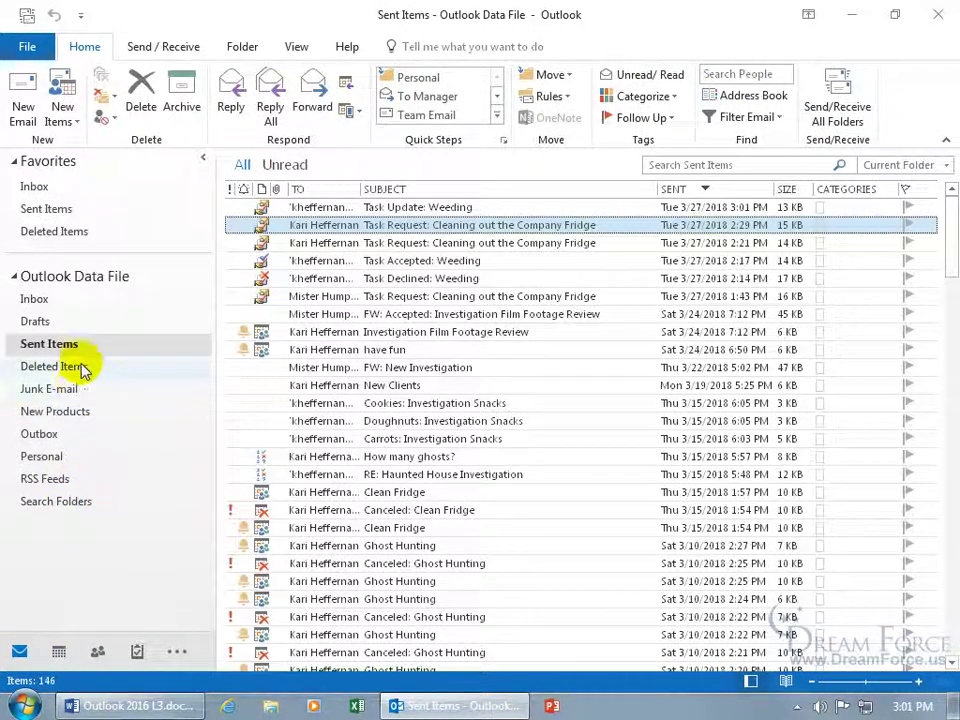
pyautogui.doubleClick(405, 208)
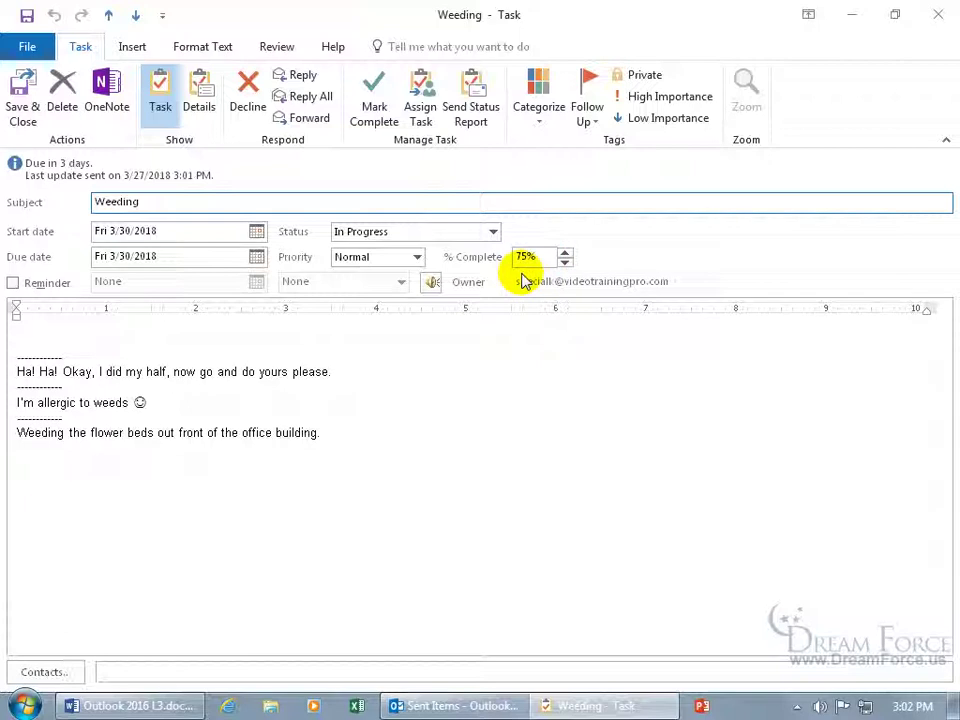
pyautogui.click(129, 200)
pyautogui.press('BackSpace')
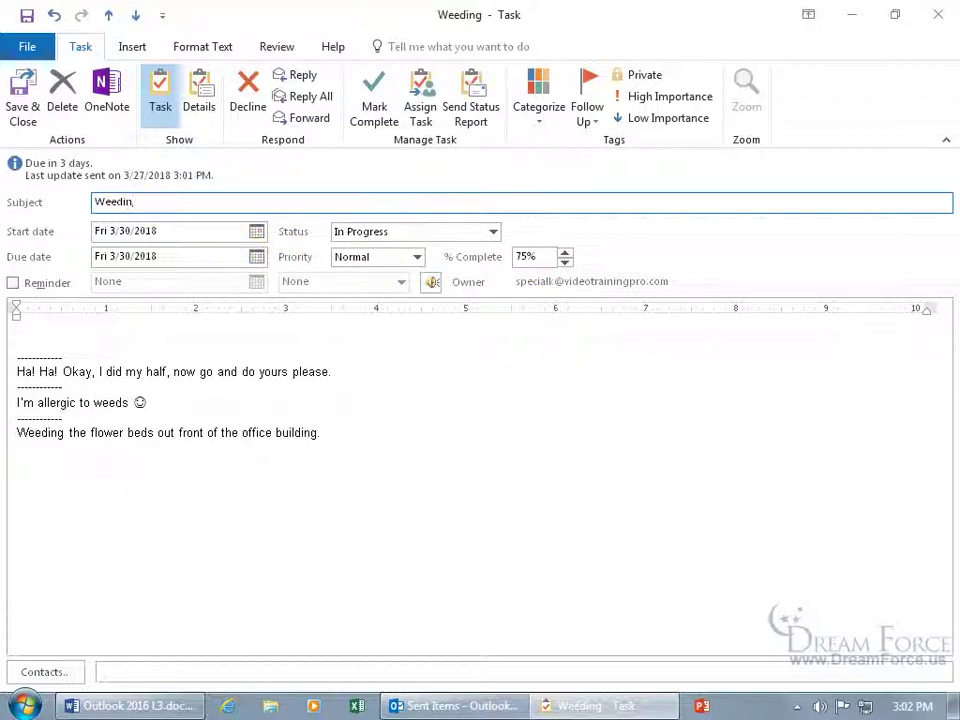
pyautogui.click(25, 122)
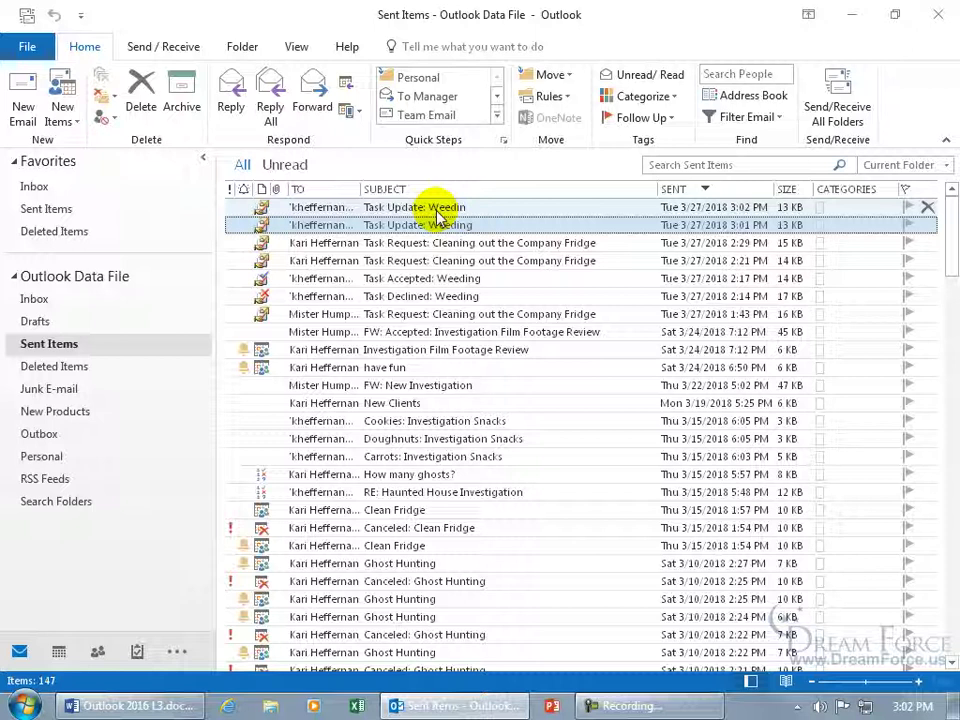
# Open the newest Task Update: Weedin item, close it, and return to the Tasks list
pyautogui.doubleClick(430, 209)
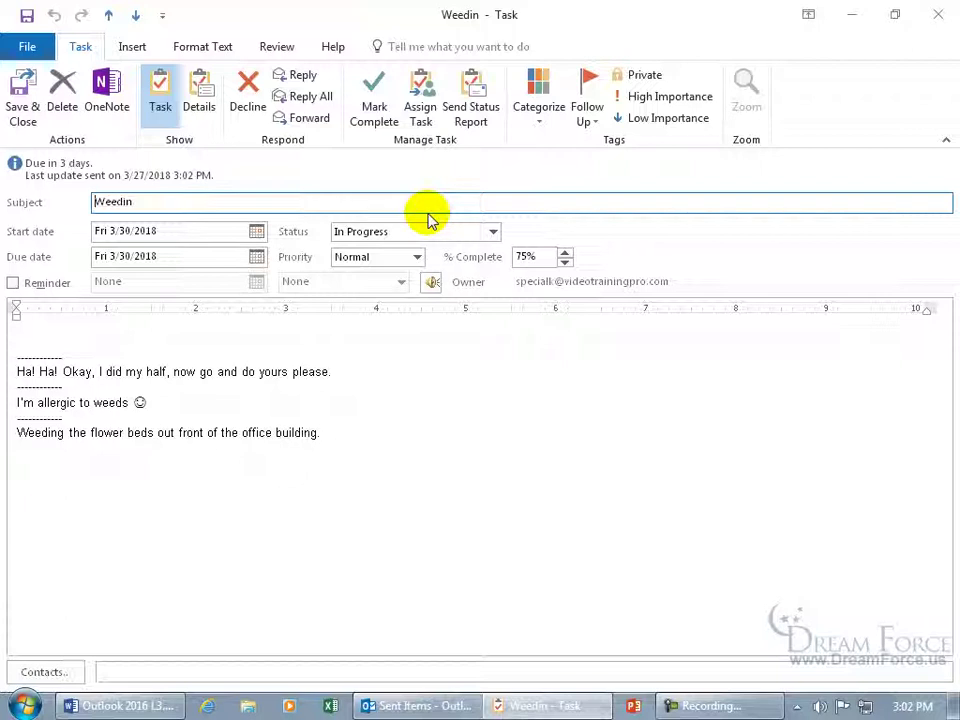
pyautogui.click(936, 16)
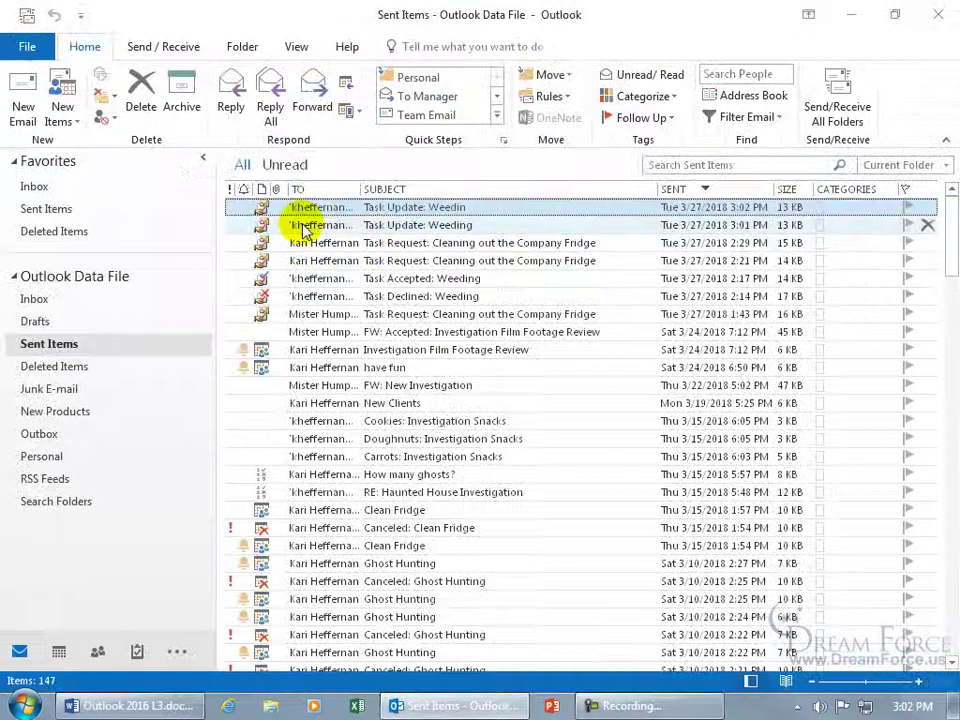
pyautogui.click(137, 651)
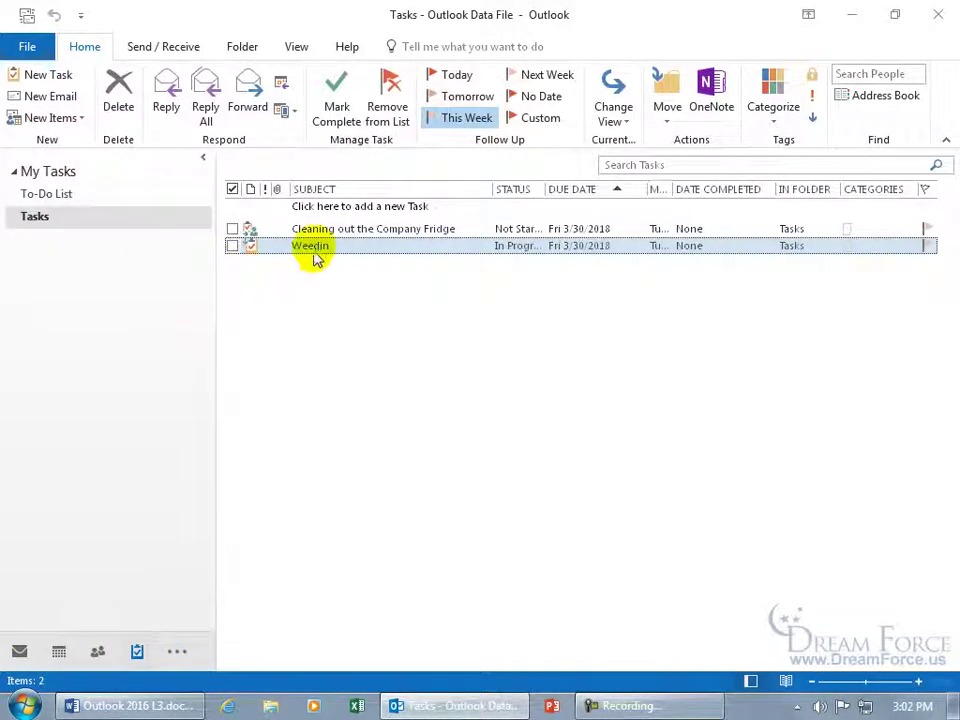
# Set the Weedin task's % Complete to 99, save it, and close the window
pyautogui.click(313, 246)
pyautogui.doubleClick(313, 246)
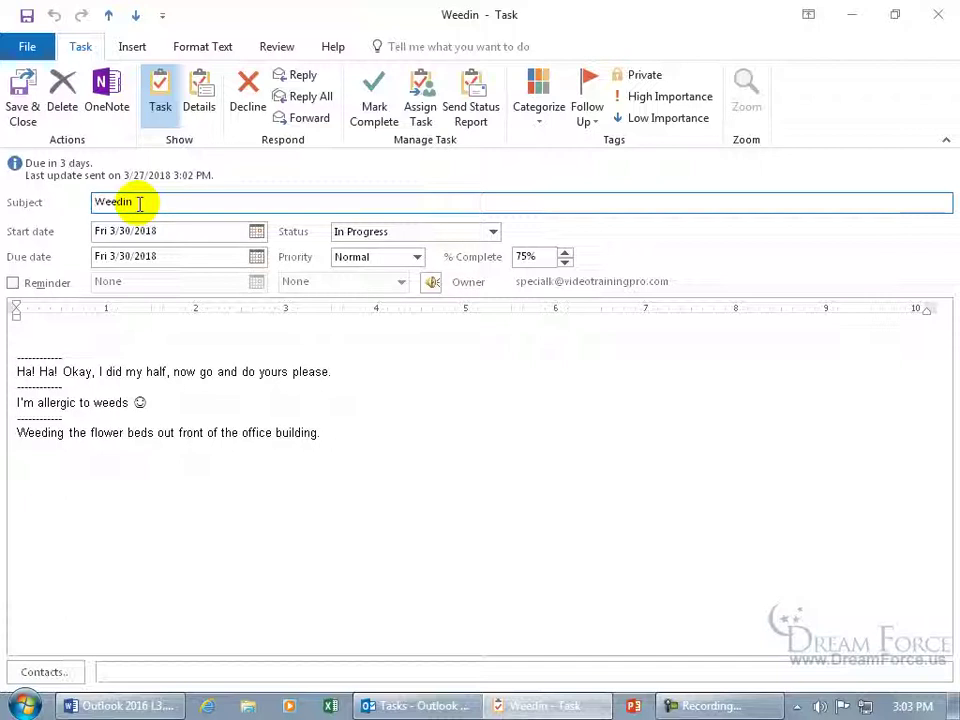
pyautogui.click(523, 257)
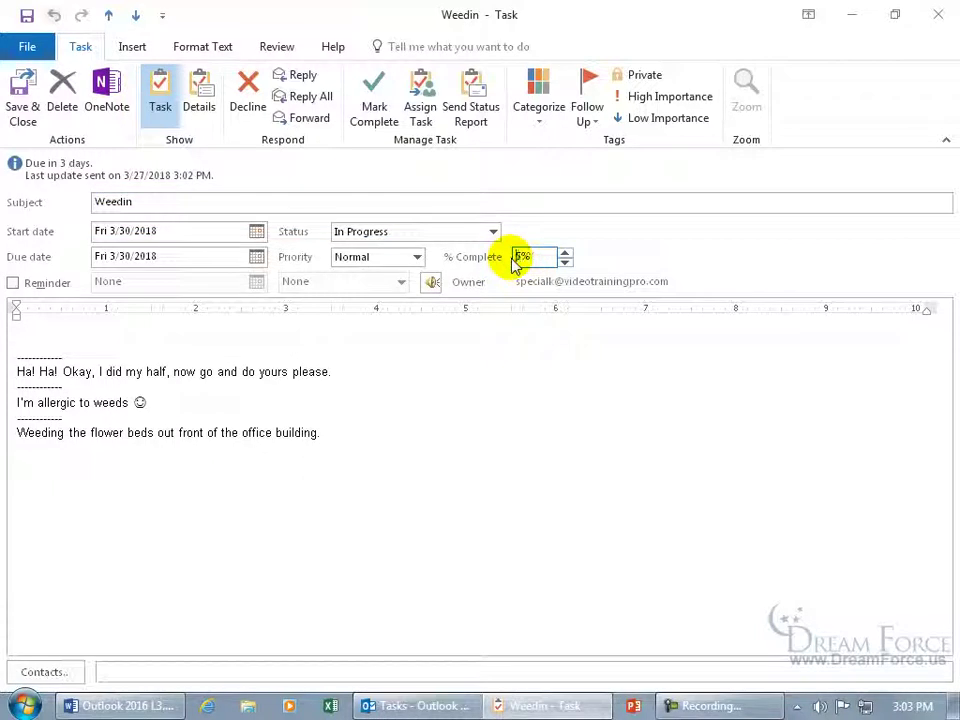
pyautogui.write('99')
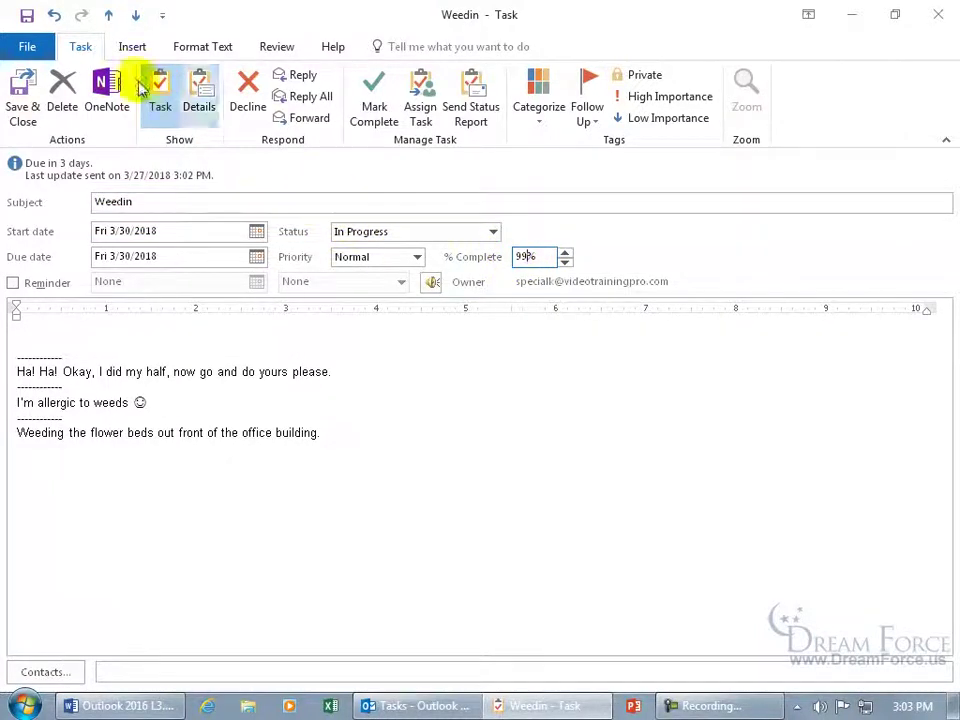
pyautogui.click(27, 15)
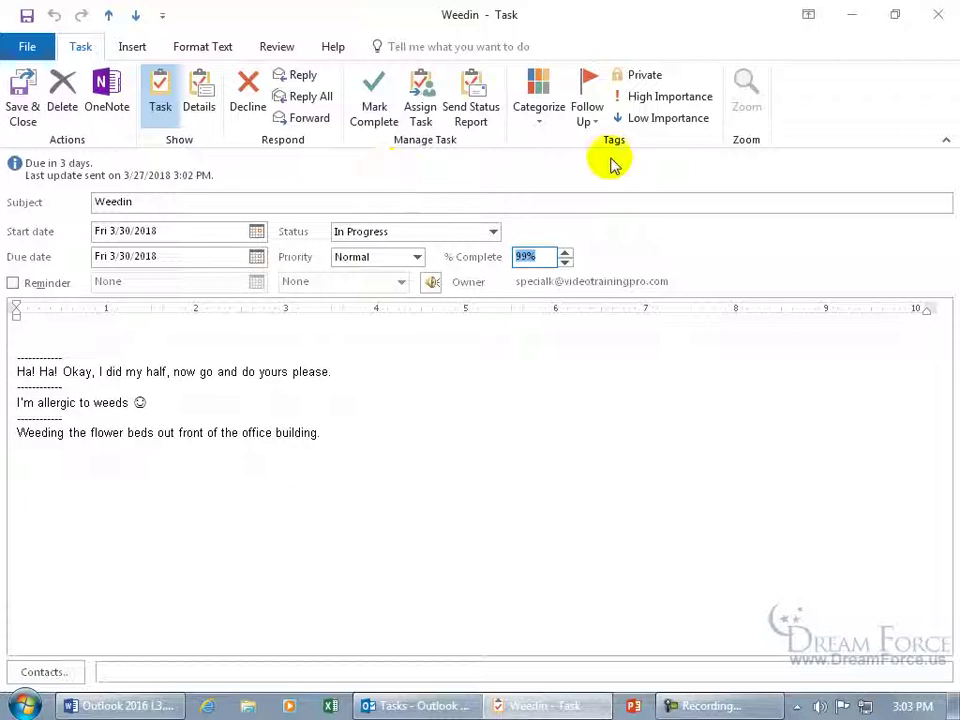
pyautogui.click(936, 15)
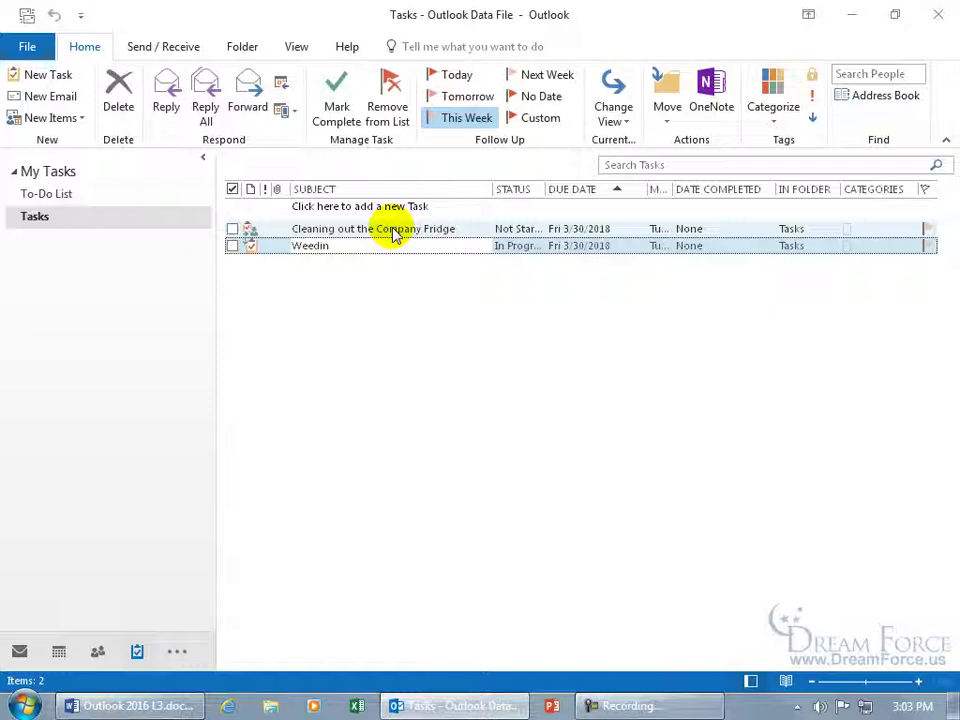
# Open and close the Cleaning out the Company Fridge task, then run Send/Receive All Folders
pyautogui.doubleClick(395, 230)
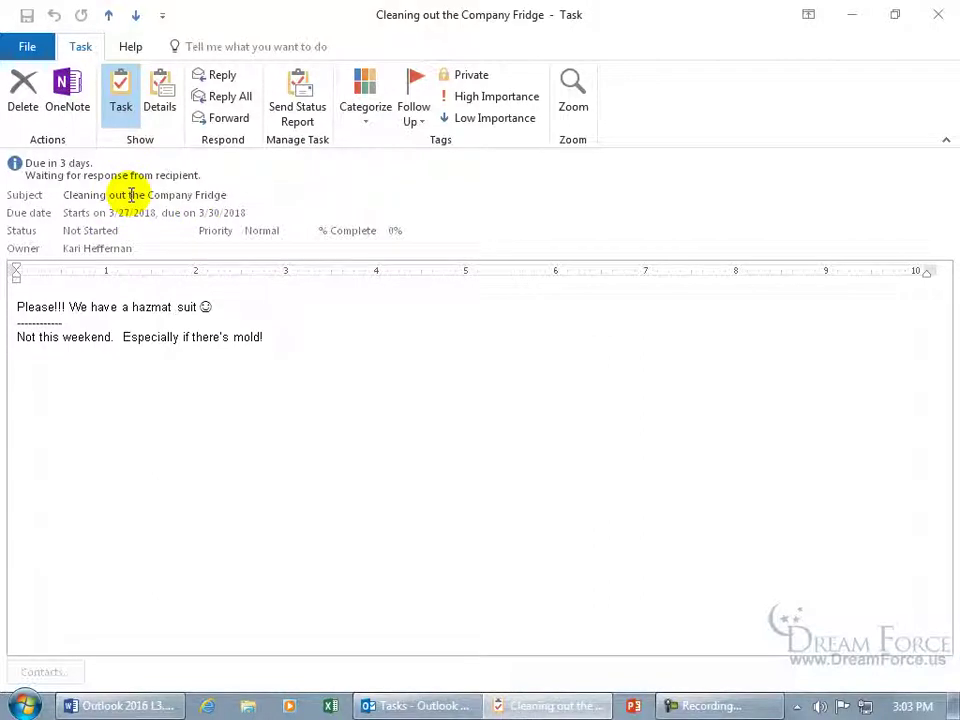
pyautogui.click(938, 14)
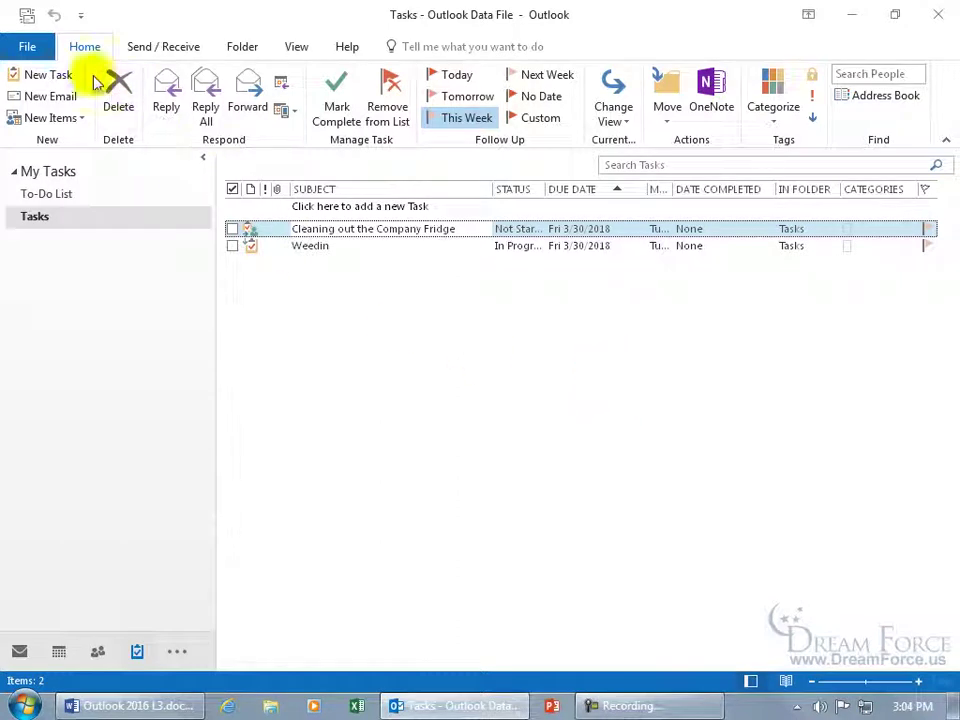
pyautogui.click(26, 16)
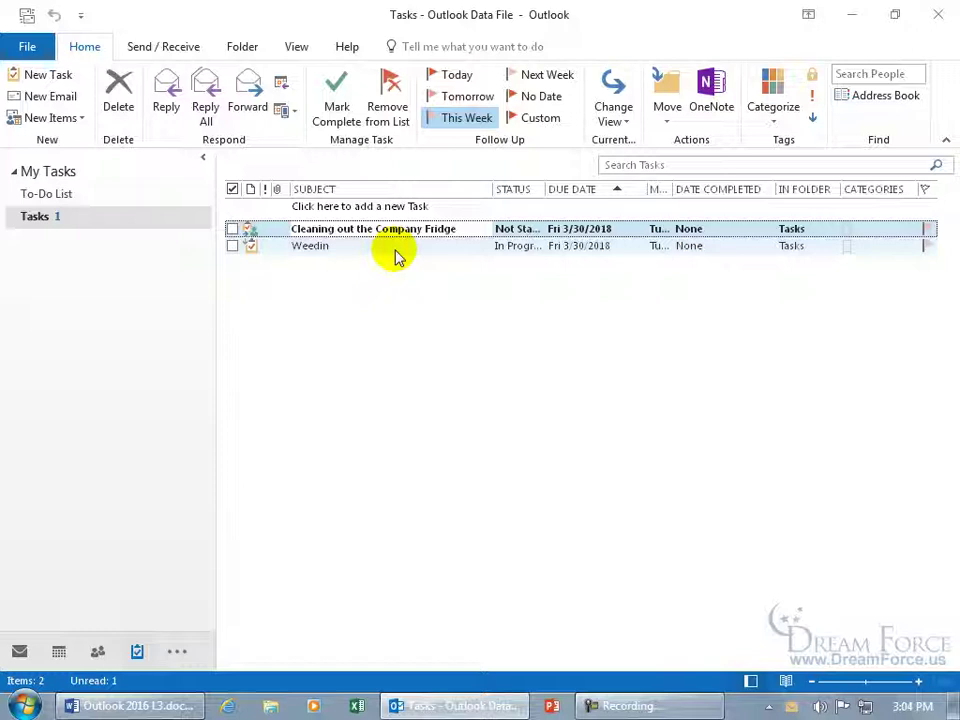
# Open the Company Fridge Task Accepted message in the Inbox and delete it
pyautogui.click(20, 652)
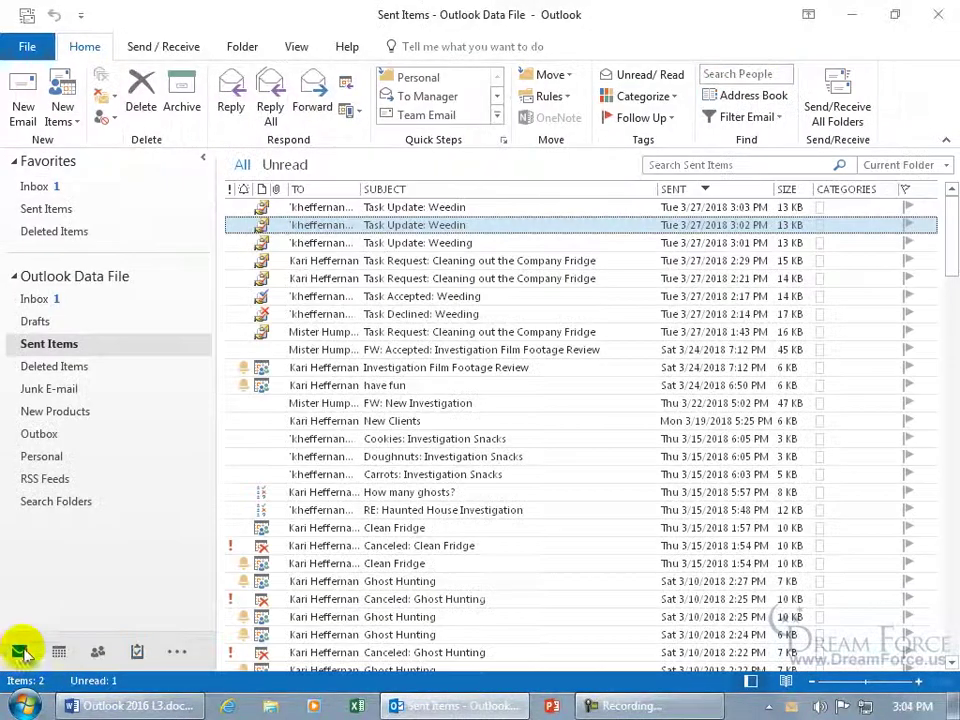
pyautogui.click(48, 299)
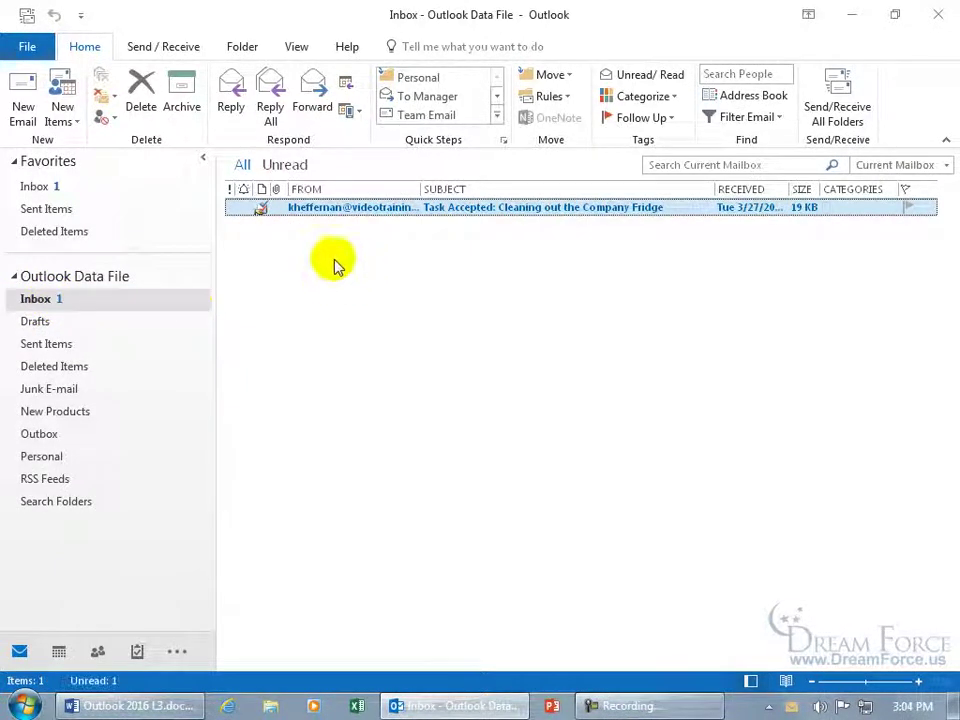
pyautogui.doubleClick(390, 210)
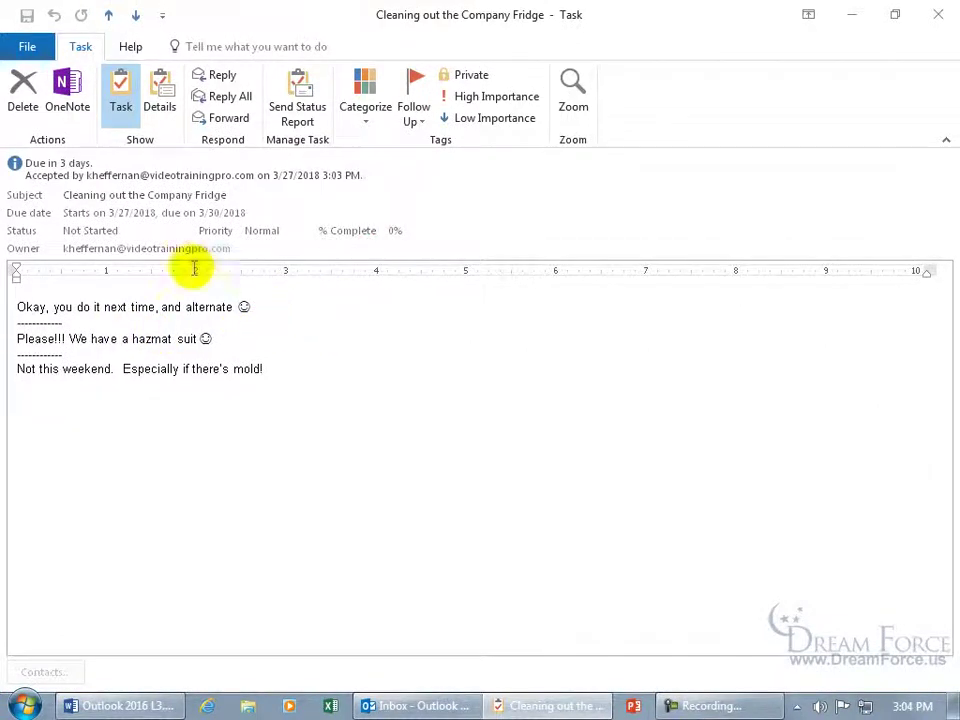
pyautogui.click(23, 92)
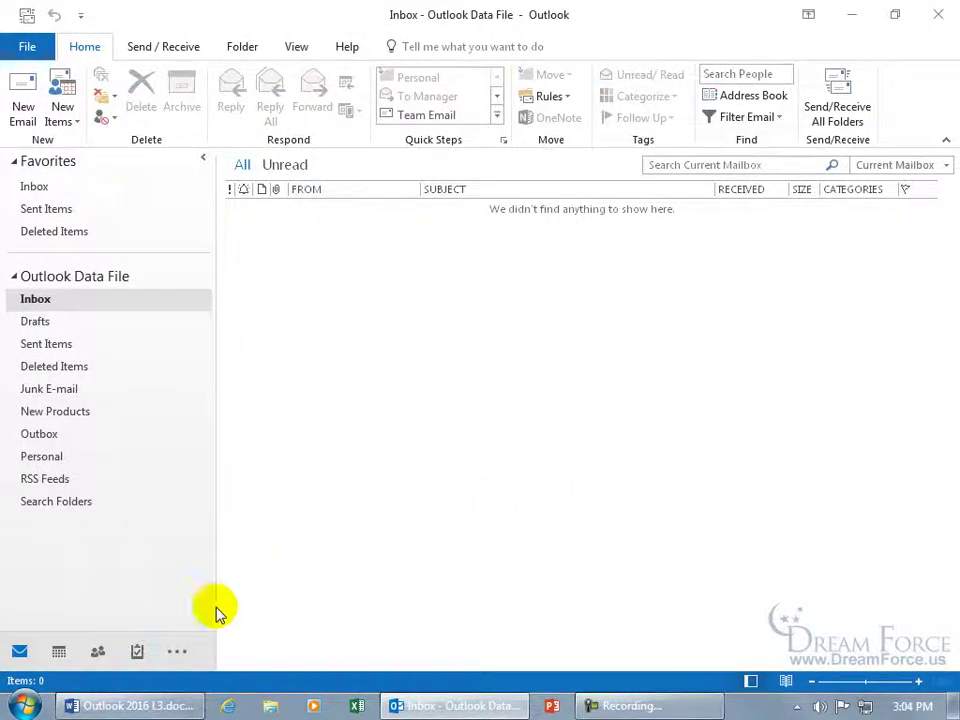
# Back in Tasks, open the Cleaning out the Company Fridge task and close it
pyautogui.click(136, 653)
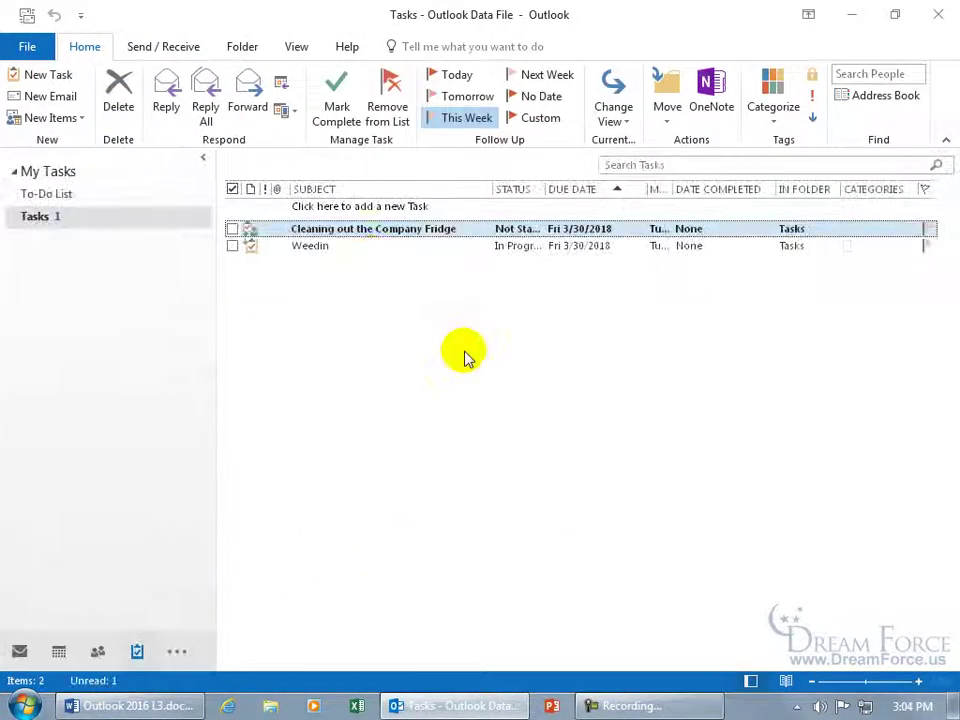
pyautogui.doubleClick(376, 231)
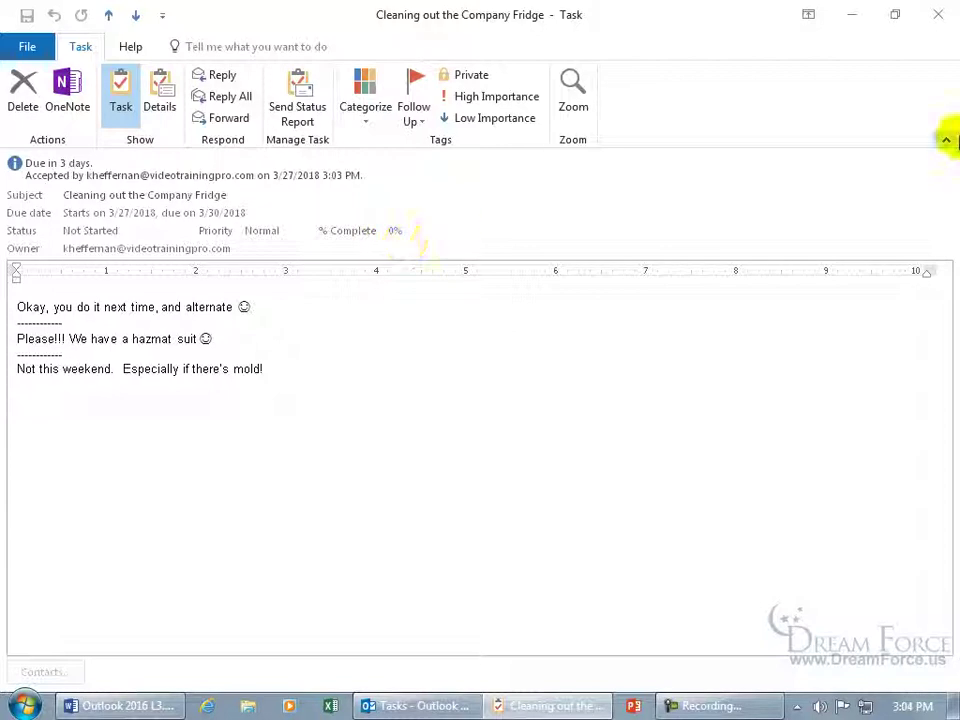
pyautogui.click(938, 14)
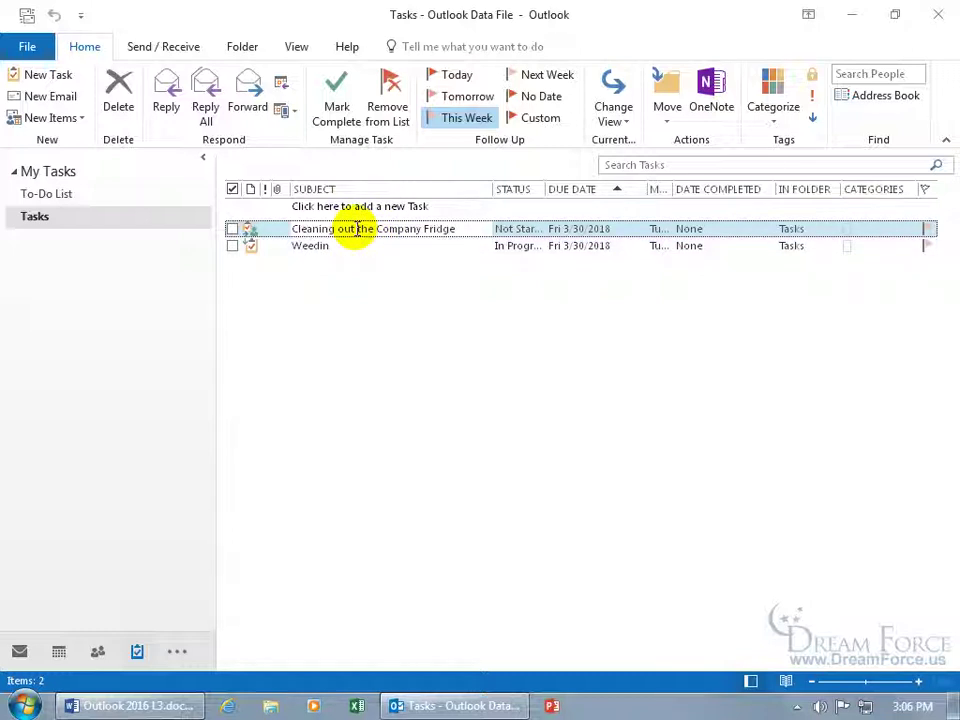
# Run Send/Receive All Folders, check the Inbox, and return to Tasks
pyautogui.click(27, 14)
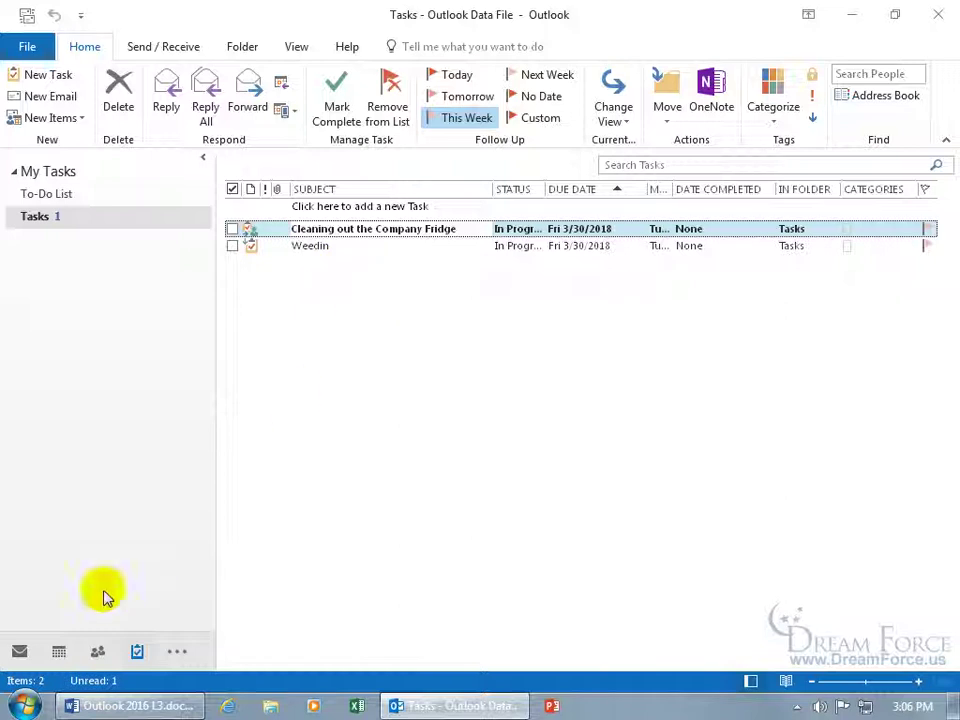
pyautogui.click(19, 651)
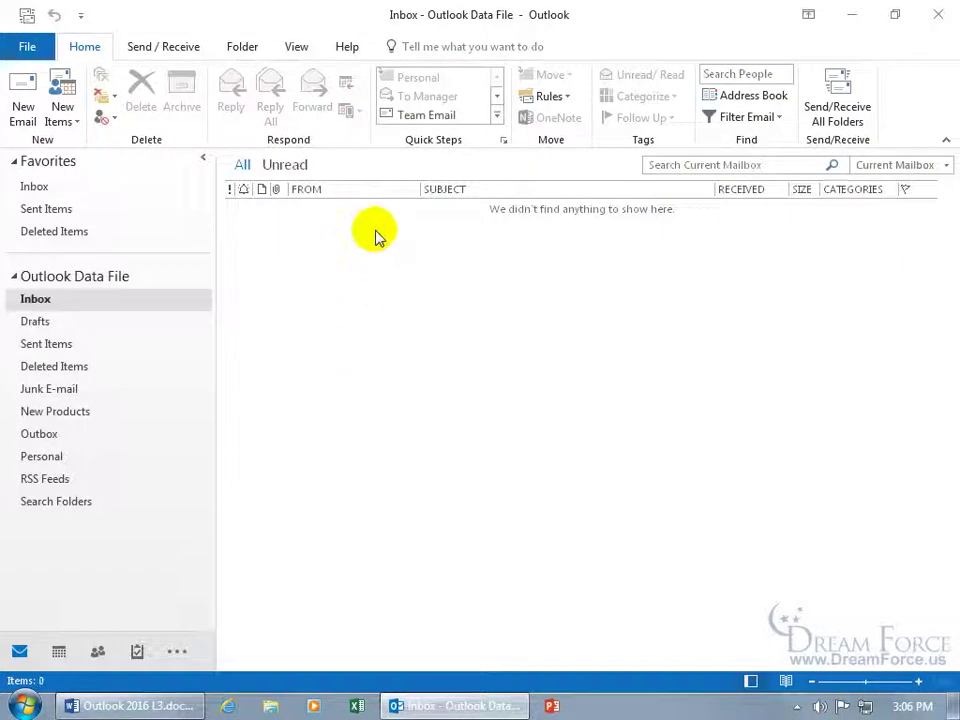
pyautogui.click(136, 651)
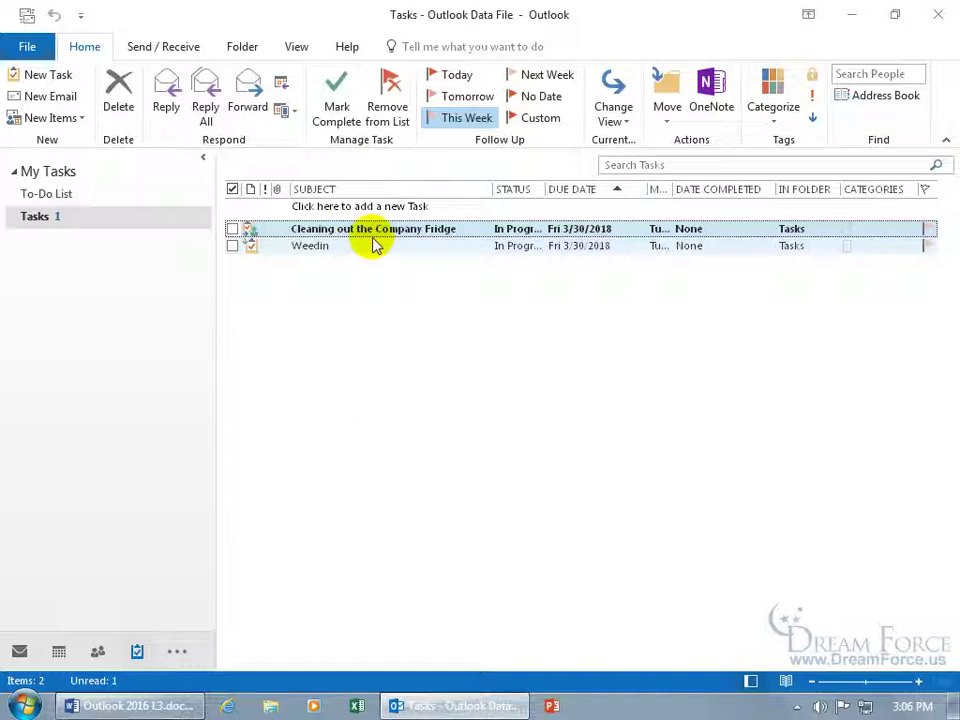
# Review the Fridge task update: In Progress, 5% complete, 1 hour of actual work on Details
pyautogui.doubleClick(381, 231)
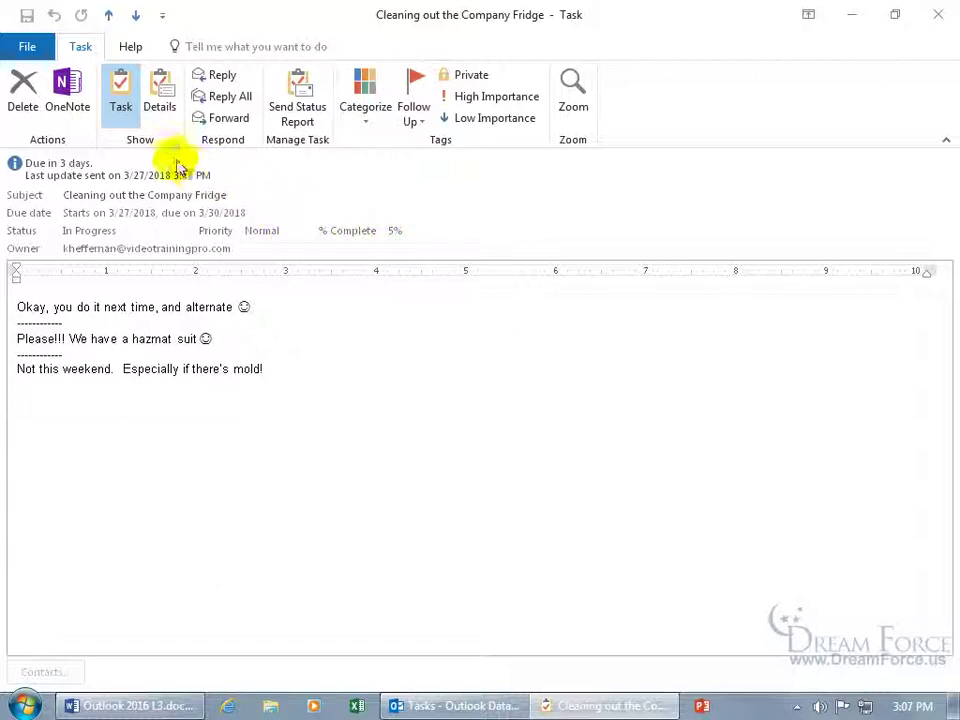
pyautogui.click(160, 88)
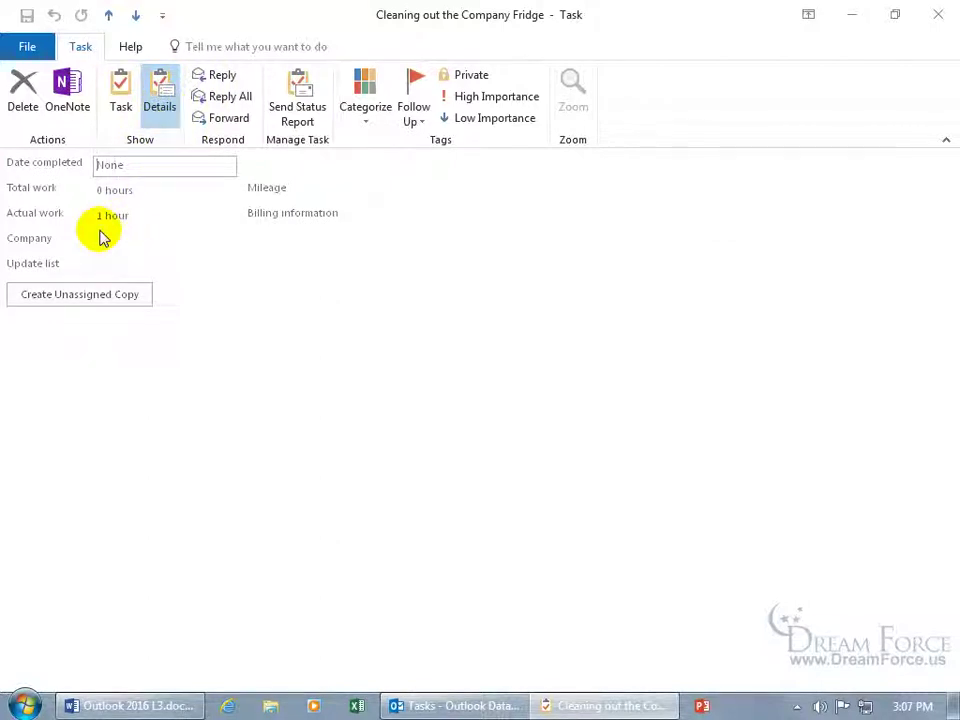
pyautogui.click(121, 108)
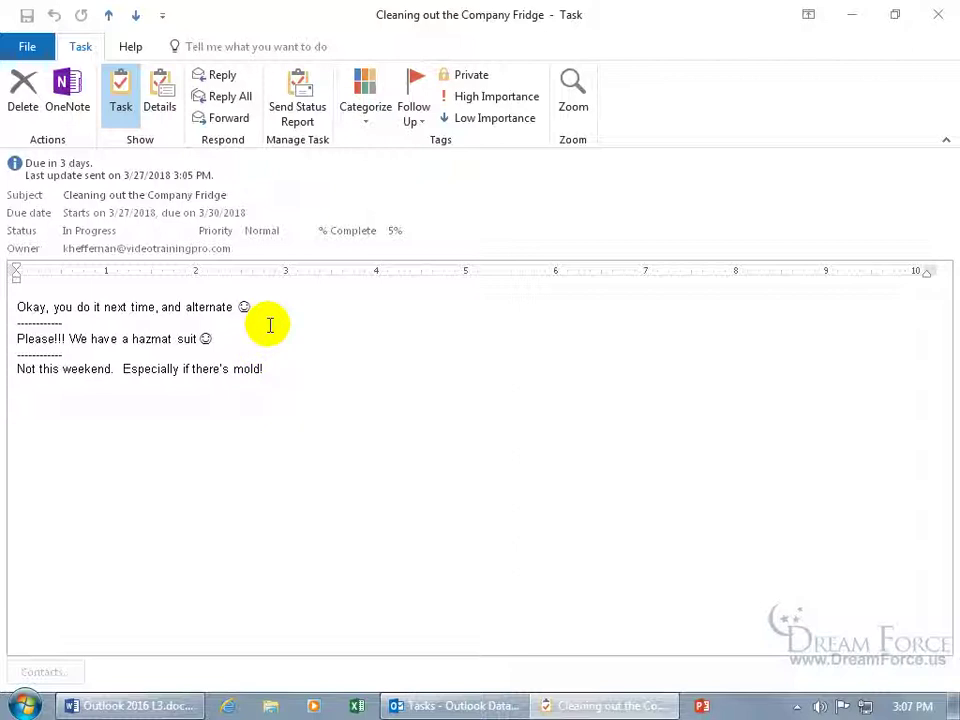
pyautogui.click(275, 295)
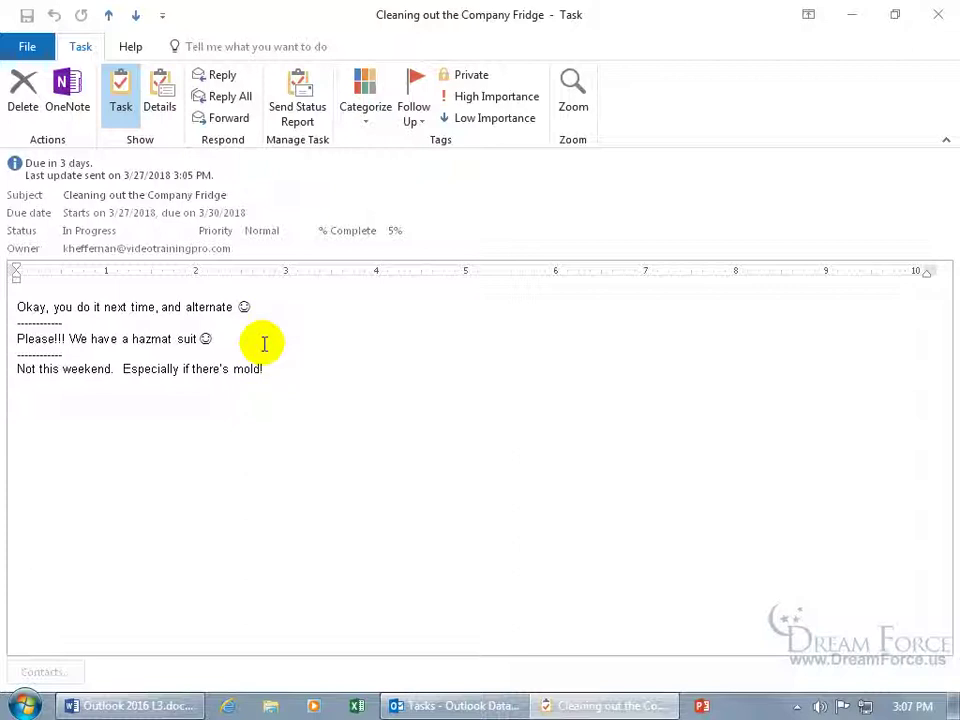
pyautogui.click(938, 14)
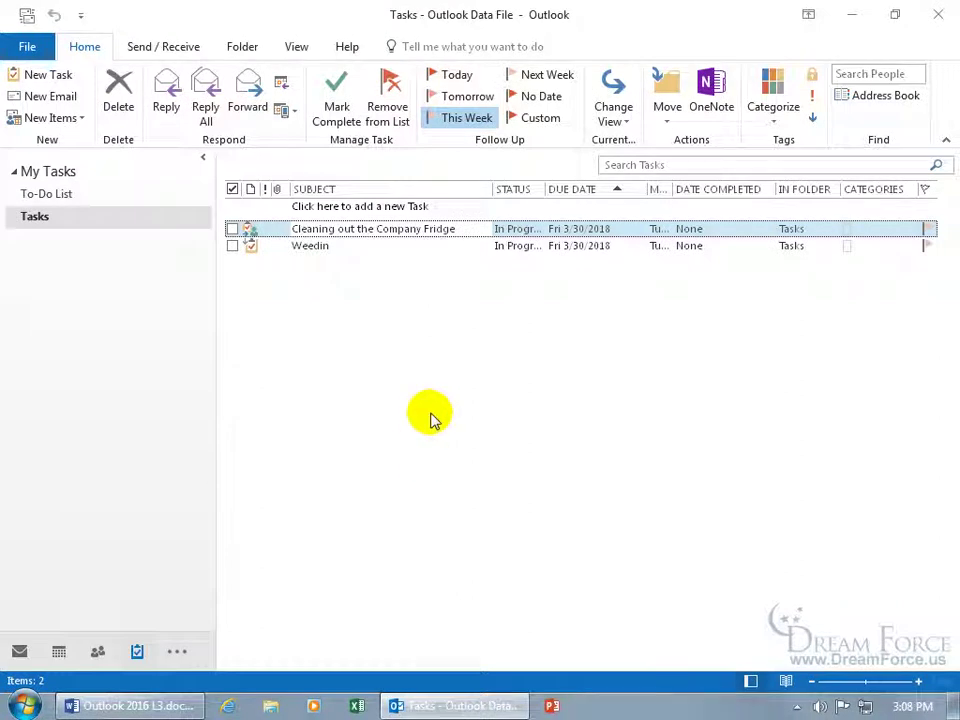
# Send/Receive, then review the Fridge task at 6% complete with 3 hours actual work
pyautogui.click(27, 16)
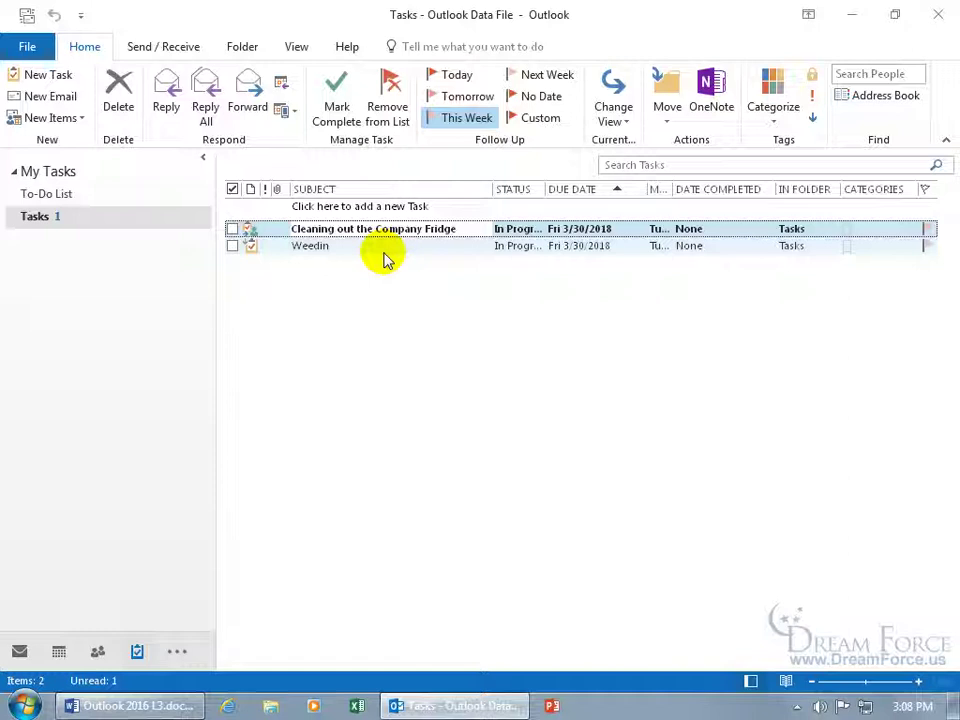
pyautogui.doubleClick(405, 229)
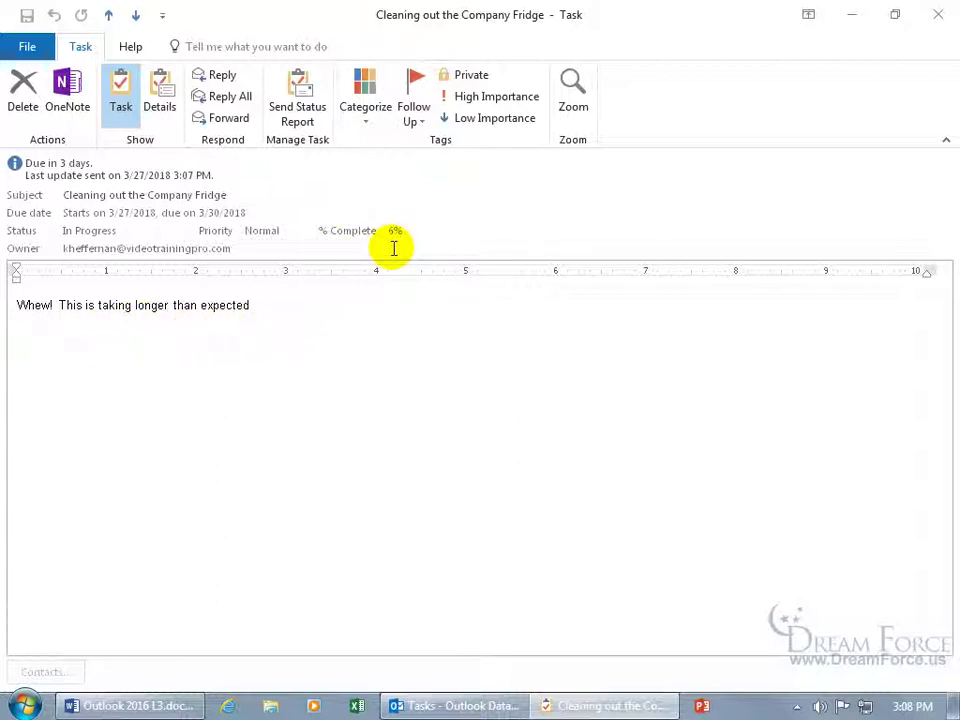
pyautogui.click(160, 100)
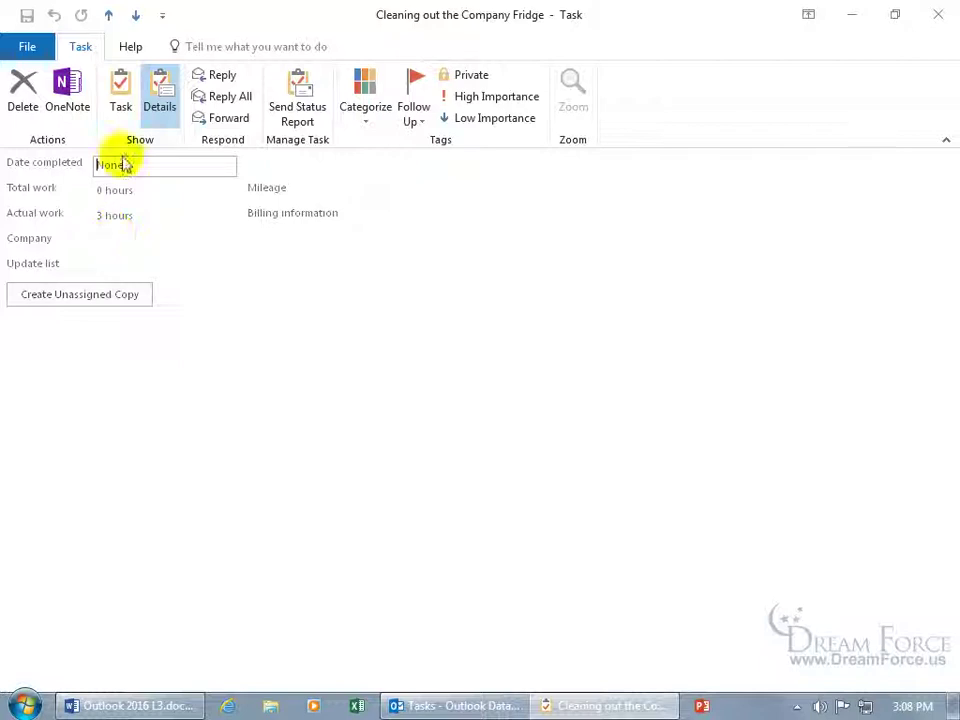
pyautogui.click(120, 106)
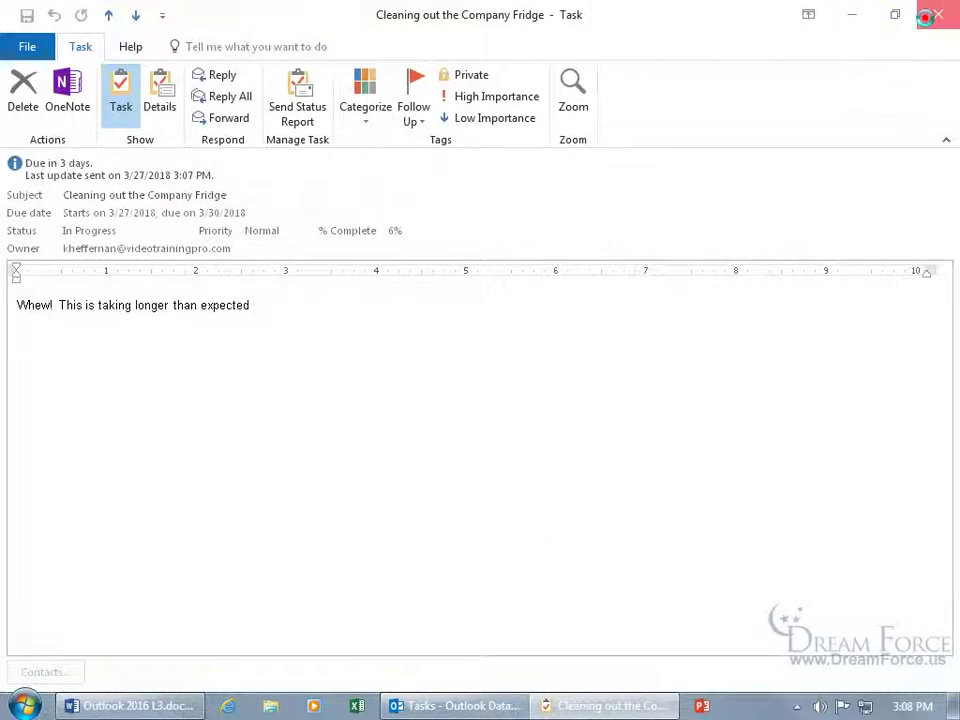
pyautogui.click(938, 14)
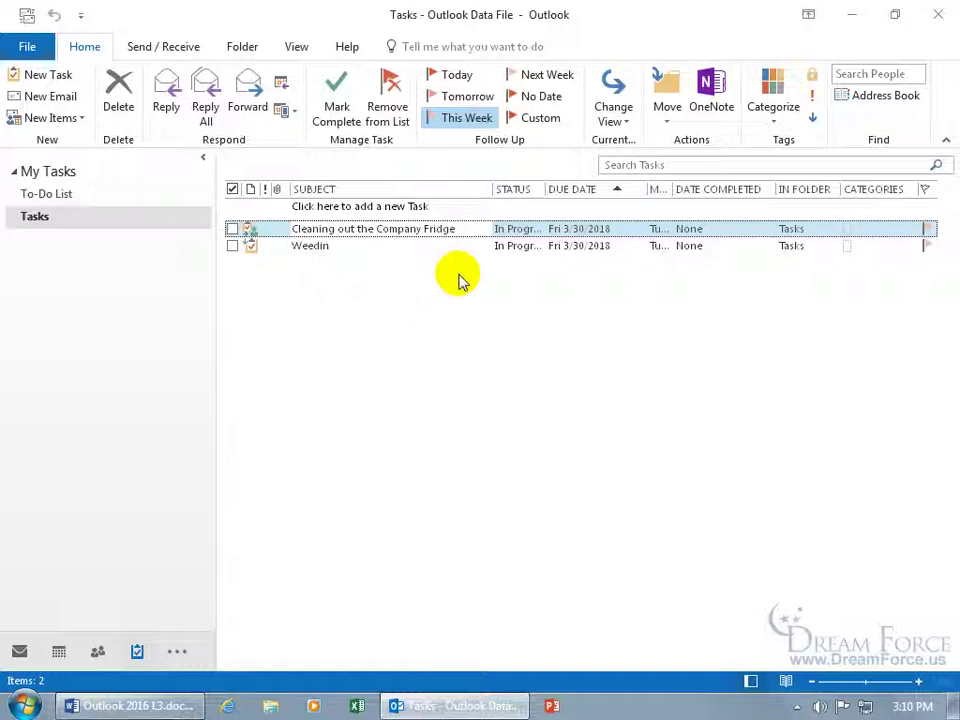
# Send/Receive, then read the Fridge update noting 'Whew! This is taking longer than expected'
pyautogui.click(27, 14)
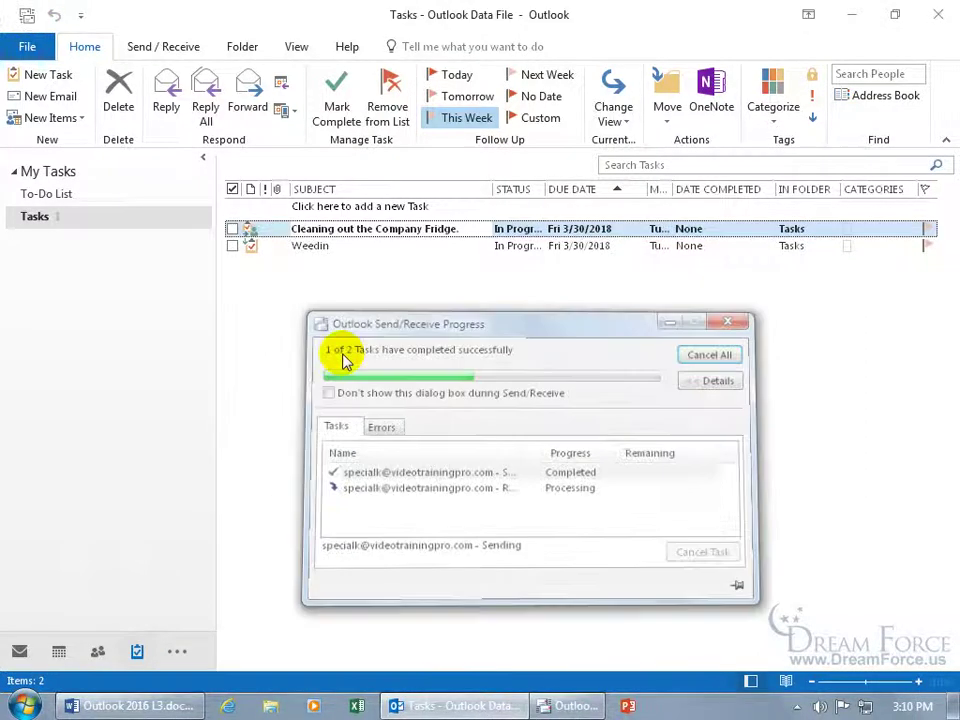
pyautogui.click(447, 230)
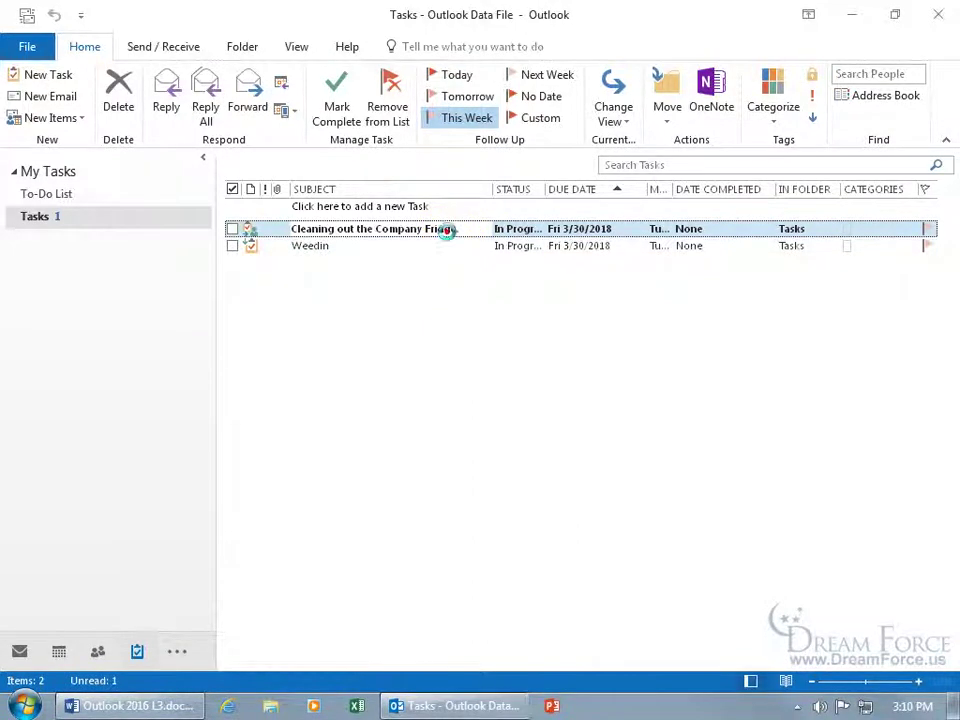
pyautogui.doubleClick(447, 230)
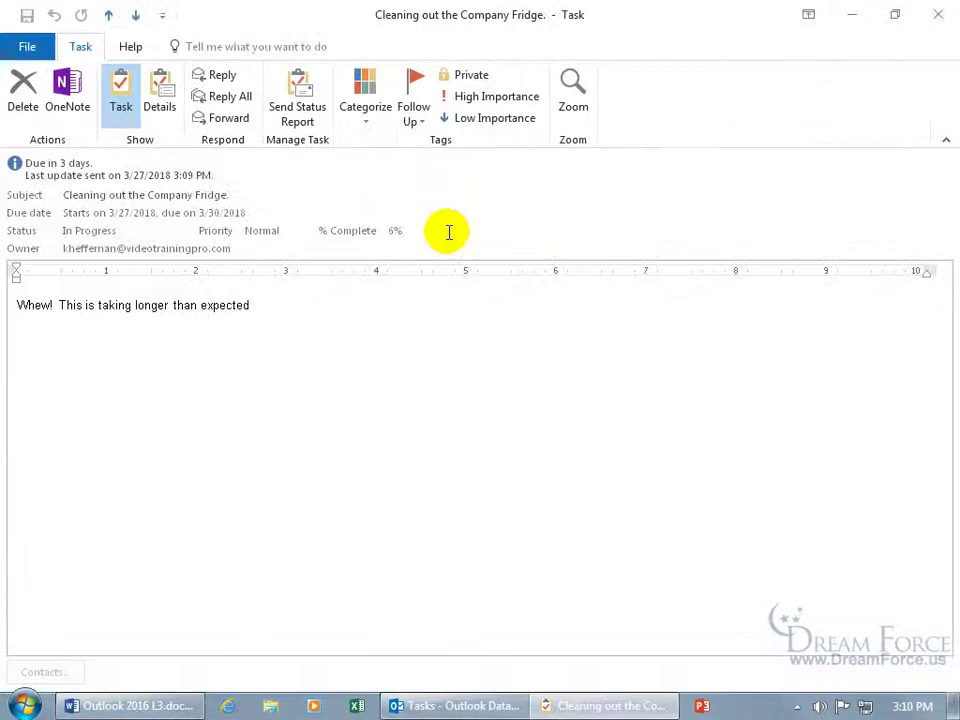
pyautogui.click(169, 200)
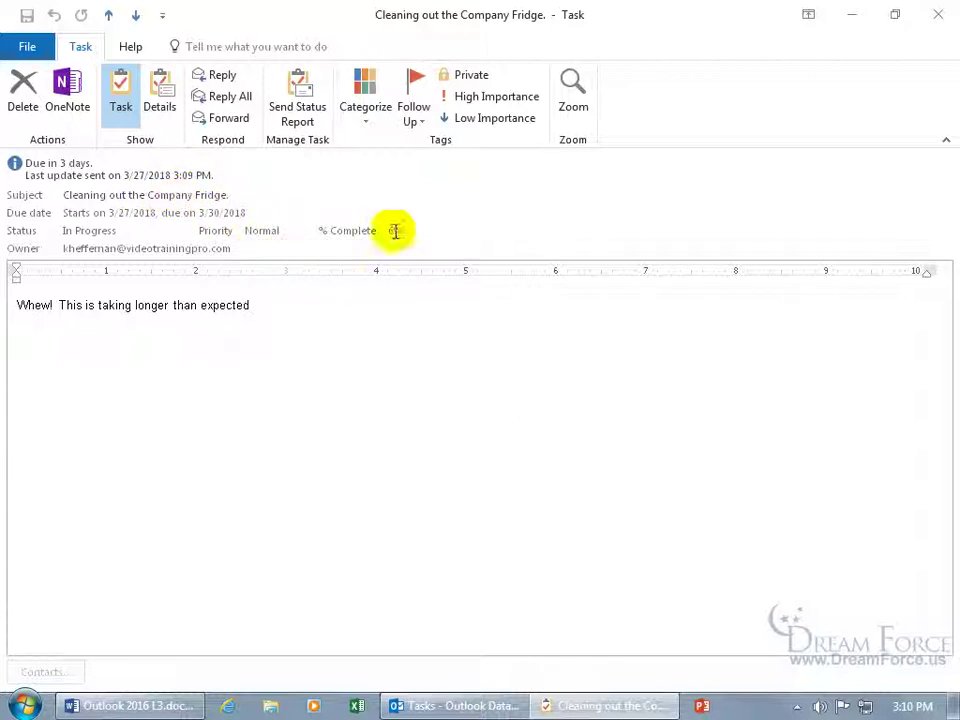
pyautogui.click(938, 14)
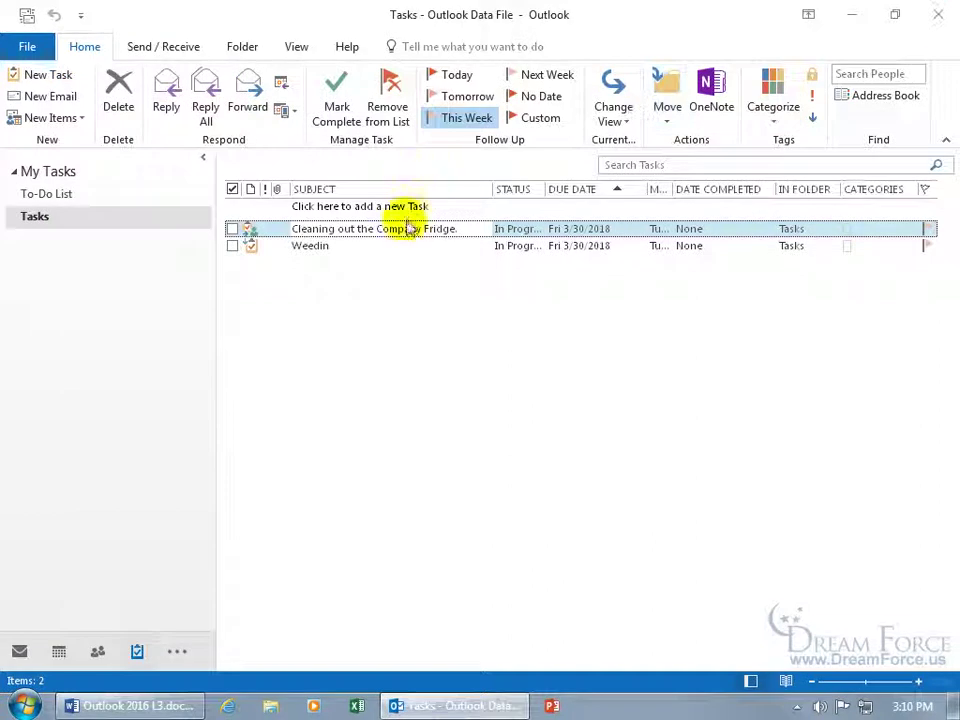